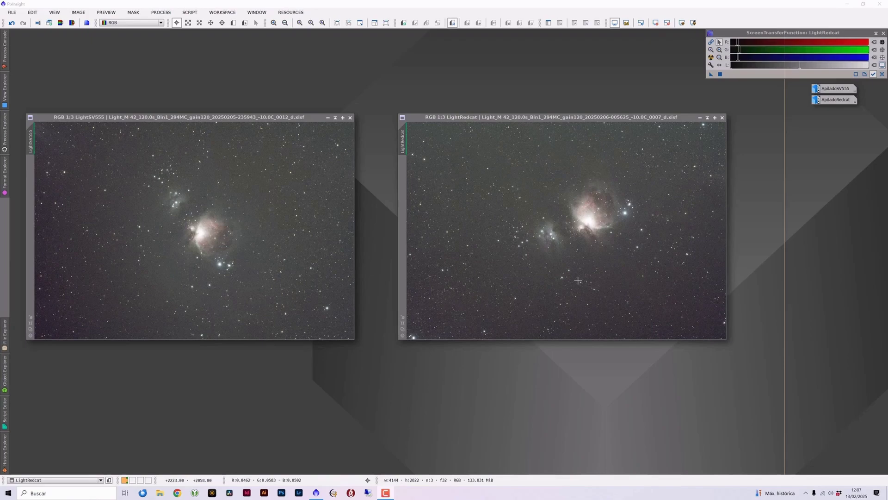
key("ctrl+Tab")
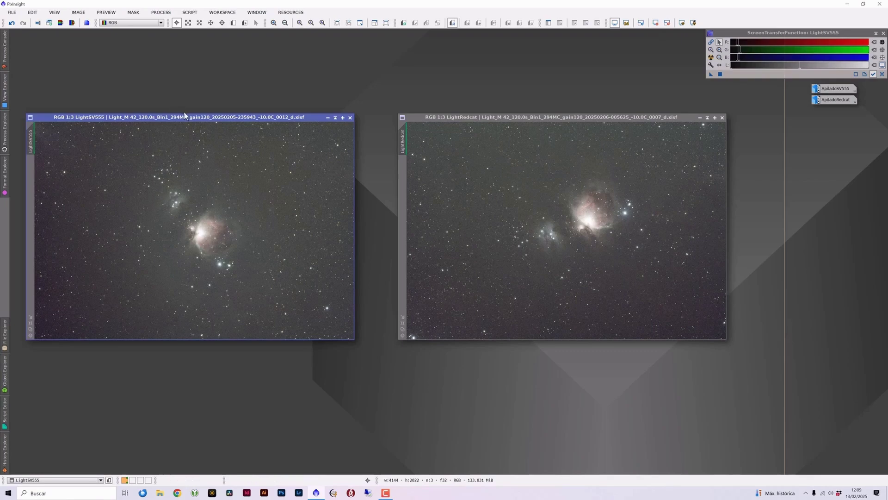
Zoom LightSV555 to 1:1 and pan across the nebula to the star field above
key("ctrl+1")
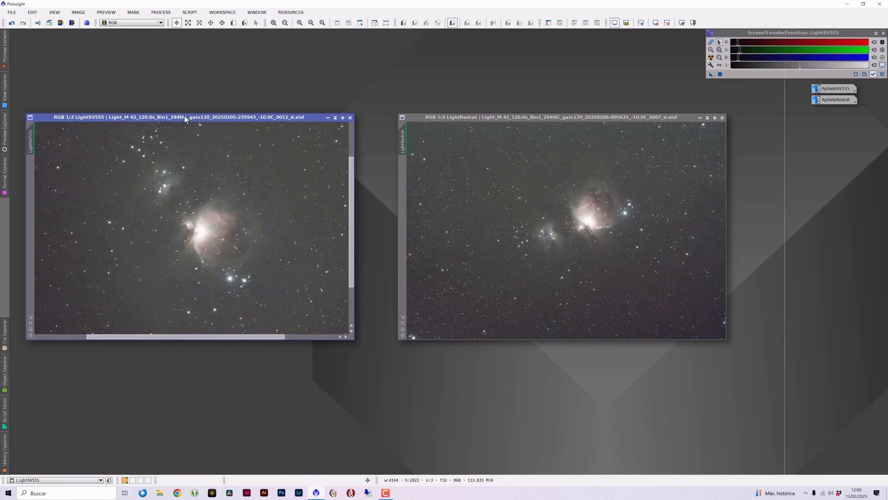
key("alt+p")
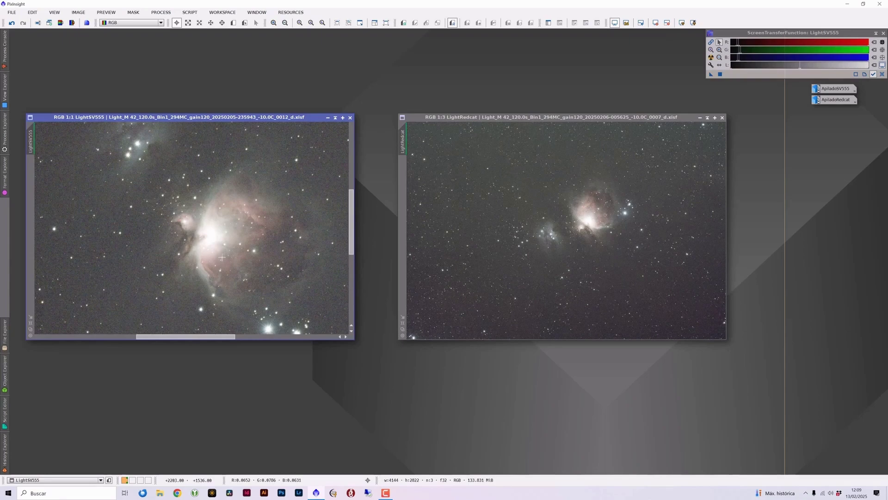
left_click_drag(270, 293, 238, 236)
left_click_drag(155, 179, 187, 243)
key("alt+r")
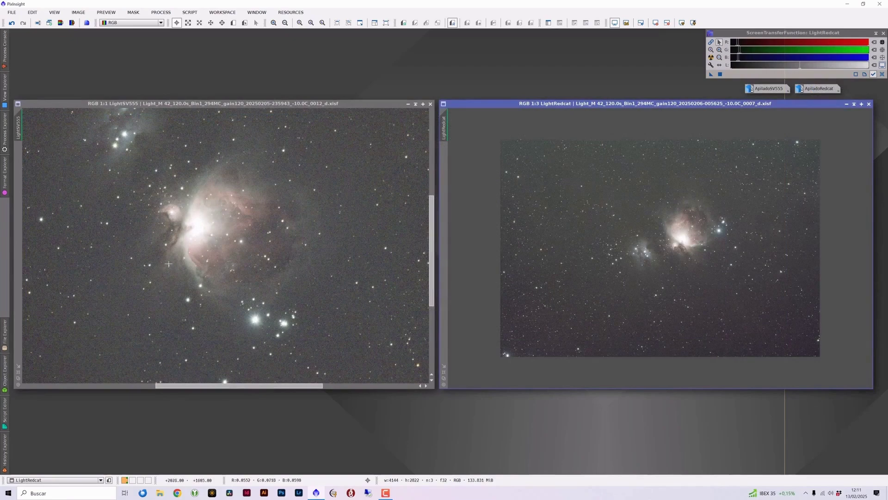
key("alt+p")
left_click_drag(146, 243, 339, 322)
scroll(339, 322, "up", 3)
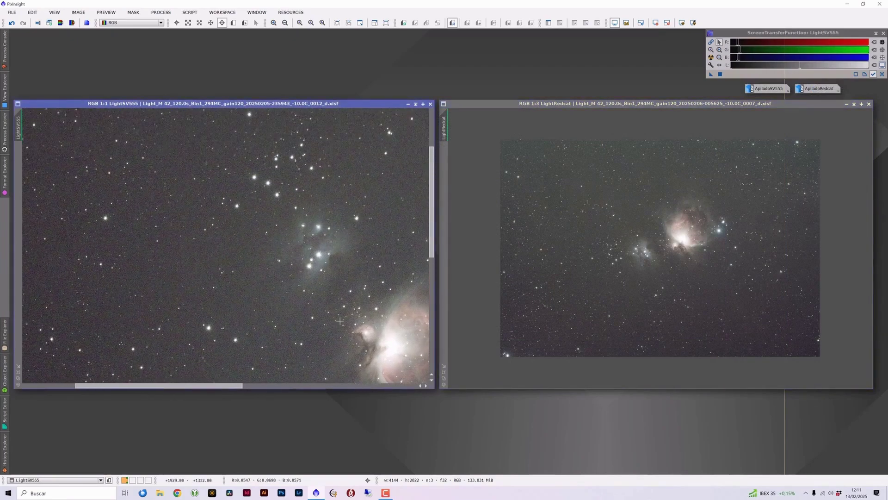
key("alt+r")
Magnify LightSV555 to 2:1 and centre the bluish nebulosity with its bright stars
key("ctrl+plus")
key("alt+p")
left_click_drag(341, 274, 243, 276)
key("alt+r")
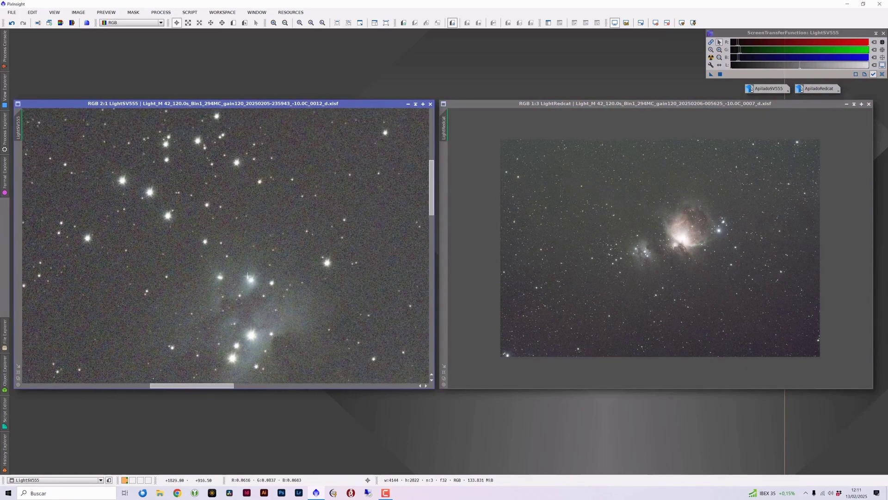
key("space")
left_click_drag(235, 263, 226, 239)
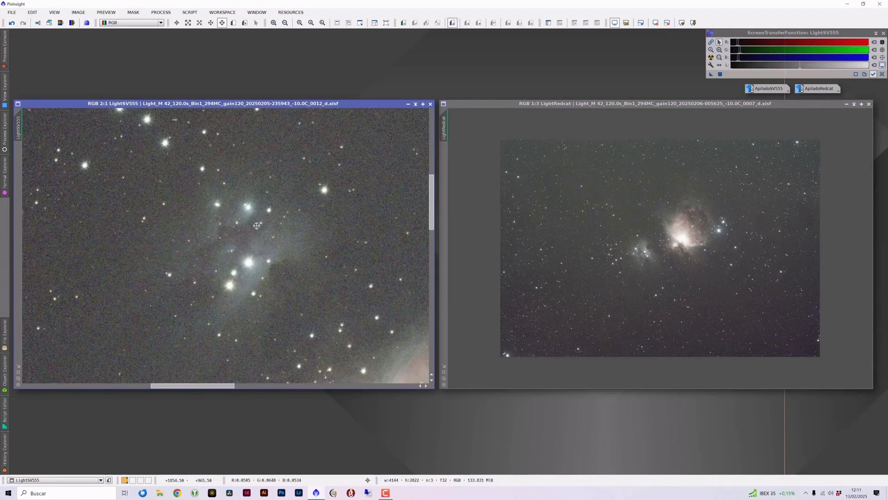
left_click_drag(250, 276, 332, 259)
left_click_drag(310, 201, 302, 249)
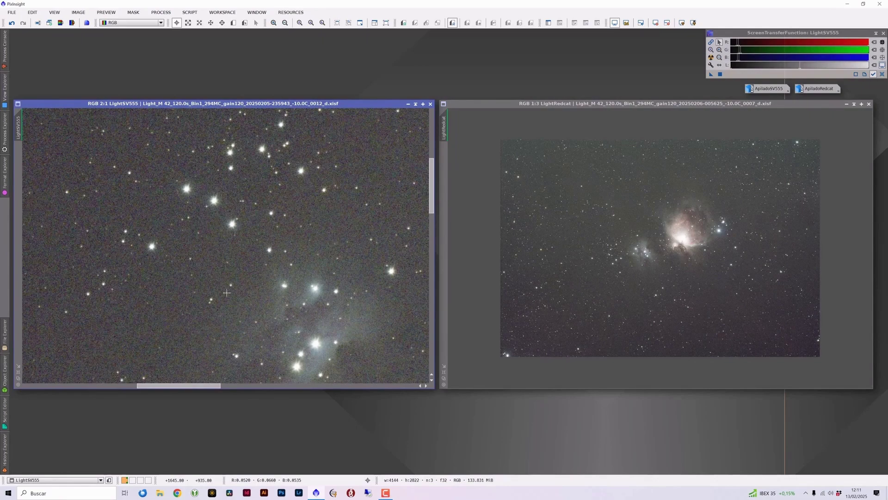
Pan the 2:1 SV555 view across the stars, the nebula core and the cluster below
key("space")
left_click_drag(286, 351, 147, 230)
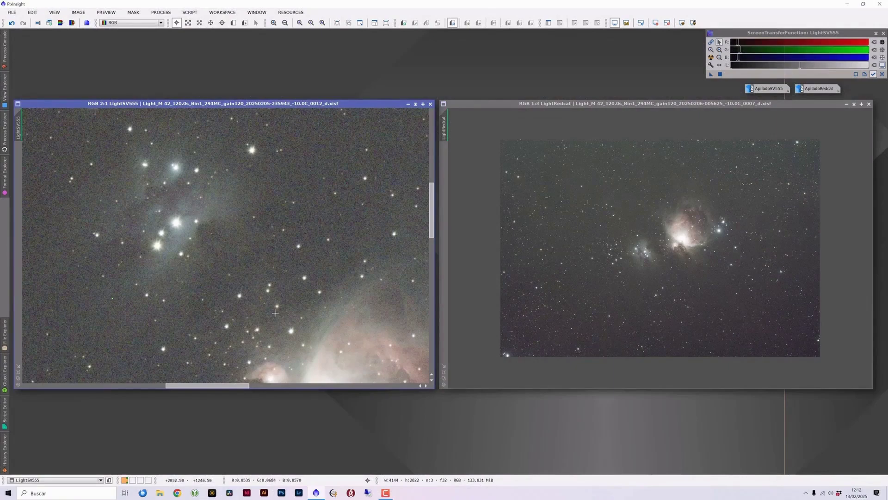
key("space")
left_click_drag(303, 322, 273, 263)
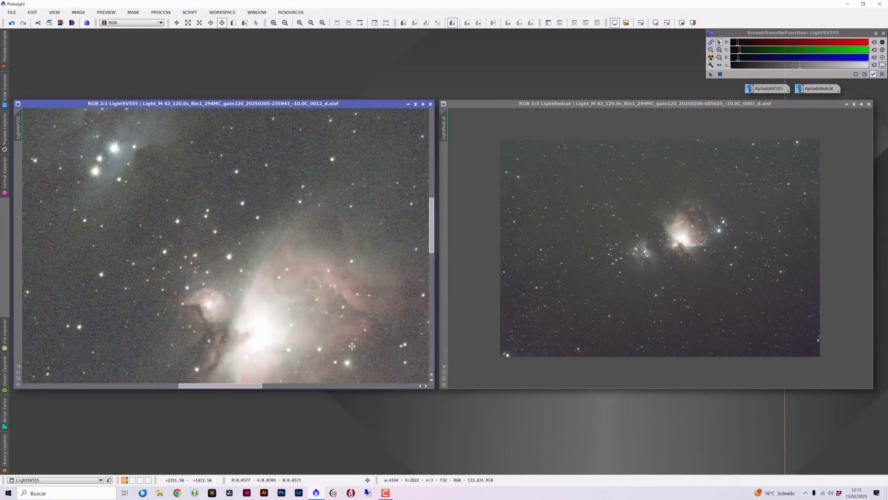
left_click_drag(353, 346, 204, 282)
left_click_drag(121, 292, 279, 246)
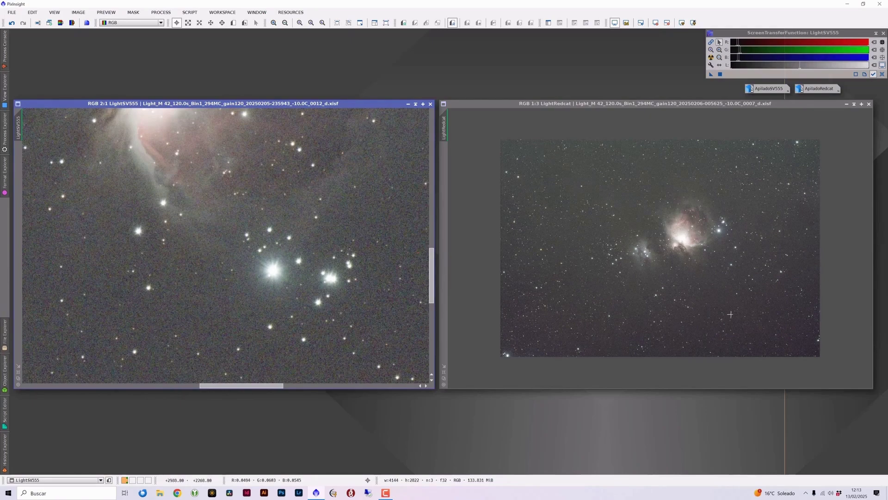
Centre the LightSV555 view on the Orion Nebula core
scroll(840, 271, "up", 3)
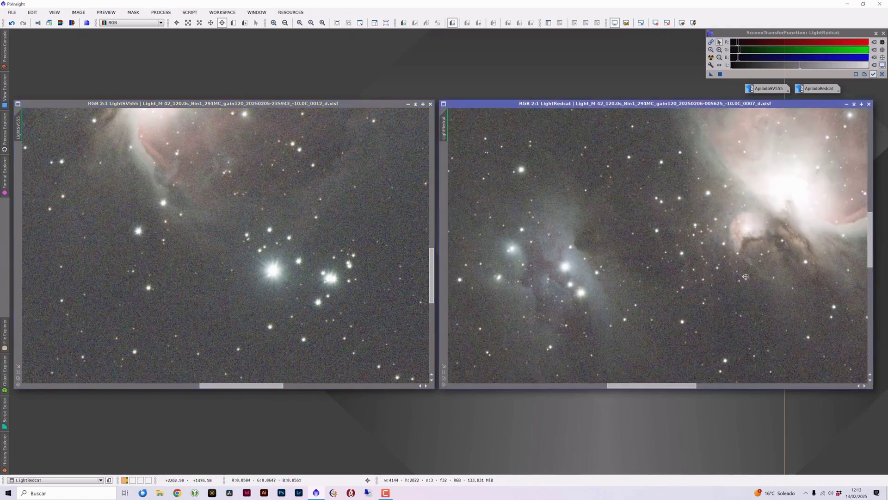
key("alt+r")
left_click(221, 115)
key("alt+p")
left_click_drag(222, 120, 290, 284)
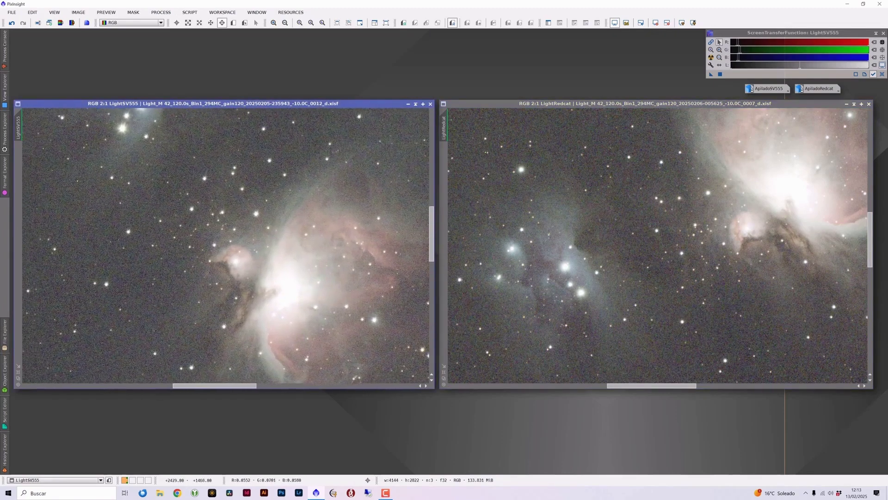
key("alt+r")
Pan LightRedcat to the nebula core and zoom in further on the bluish nebulosity
key("space")
left_click_drag(746, 311, 680, 326)
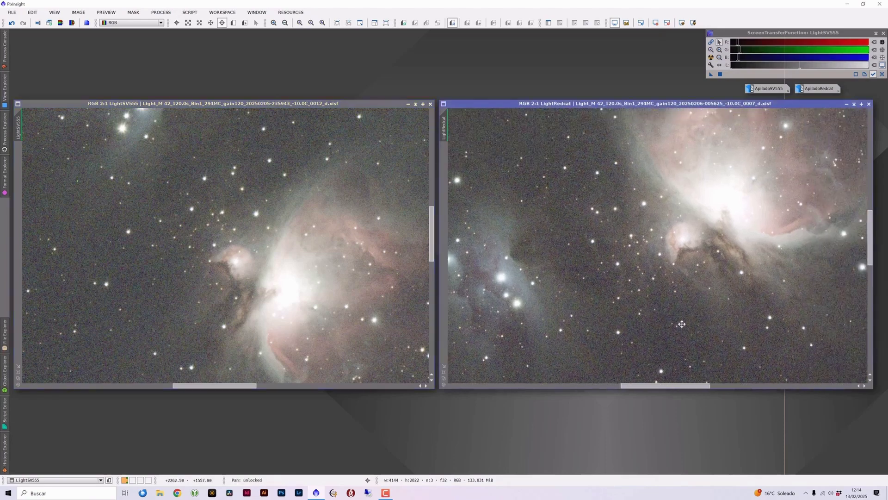
left_click_drag(679, 243, 713, 329)
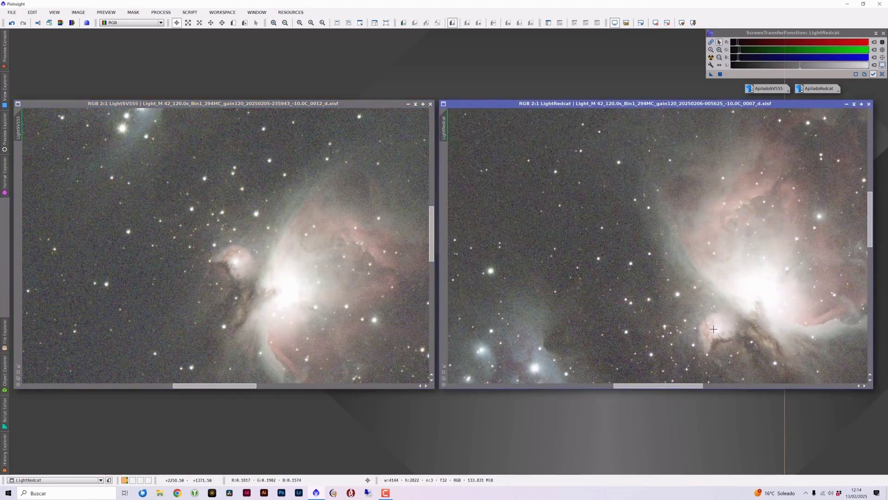
scroll(714, 329, "up", 1)
scroll(714, 329, "up", 1)
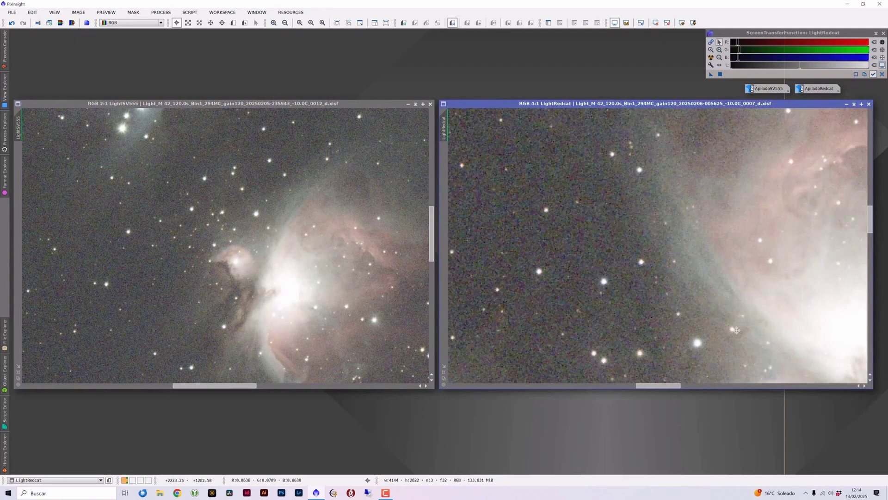
key("space")
left_click_drag(737, 330, 606, 206)
left_click_drag(651, 297, 605, 225)
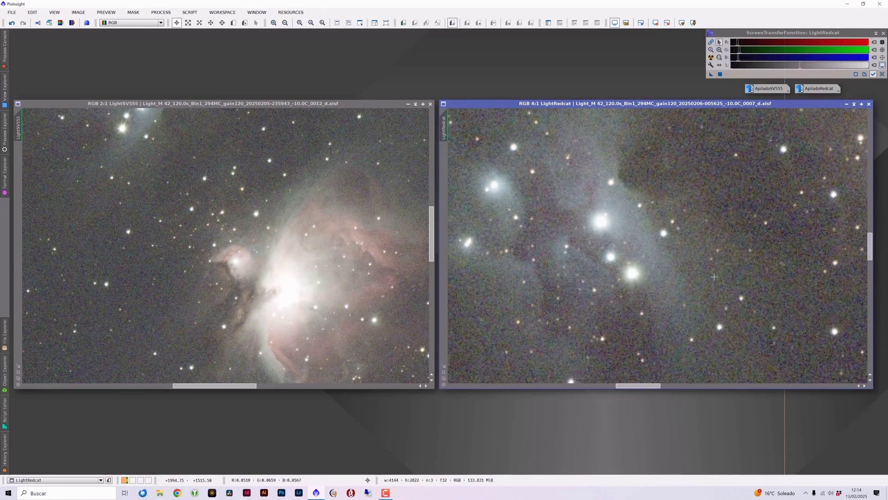
Return LightRedcat to 2:1 and align both views on the star cluster below the nebula
scroll(713, 277, "down", 1)
scroll(714, 276, "down", 1)
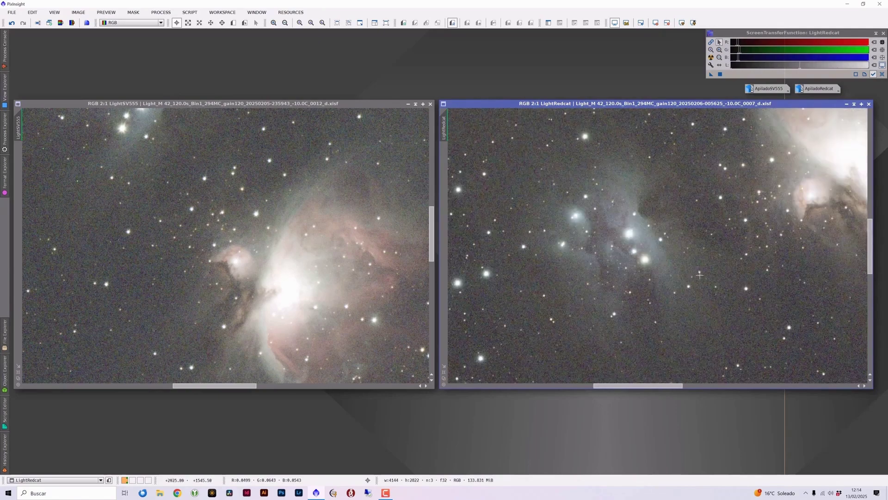
left_click_drag(700, 275, 740, 368)
left_click_drag(344, 356, 137, 142)
left_click_drag(821, 331, 444, 199)
left_click_drag(708, 246, 650, 373)
key("alt+r")
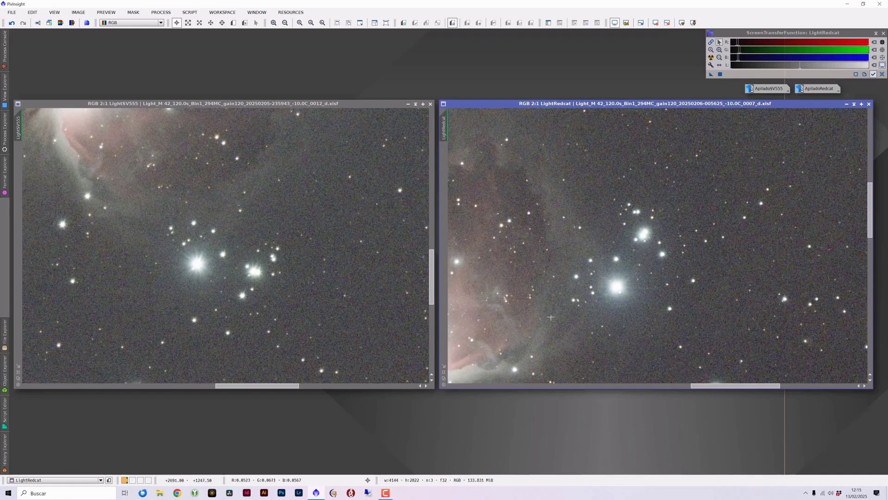
Zoom LightSV555 to 2:1 and drag it onto a plain star field
left_click(345, 105)
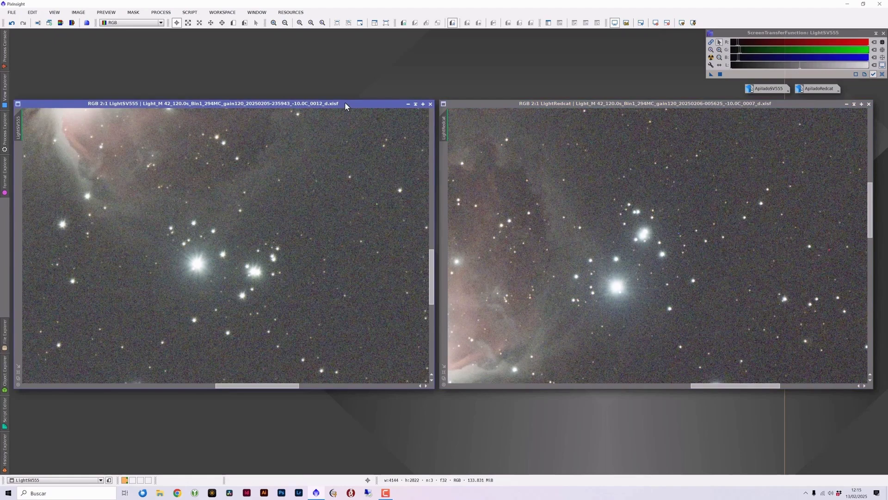
key("minus")
key("minus")
key("alt+p")
key("plus")
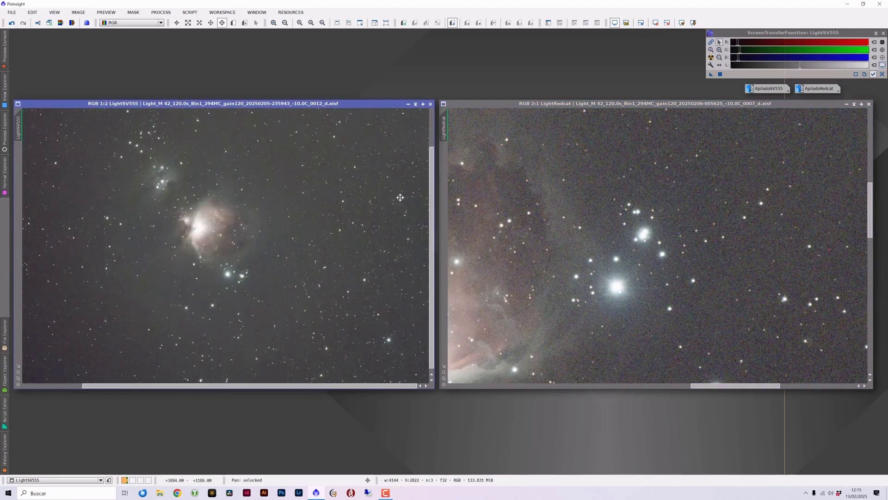
key("alt+r")
key("plus")
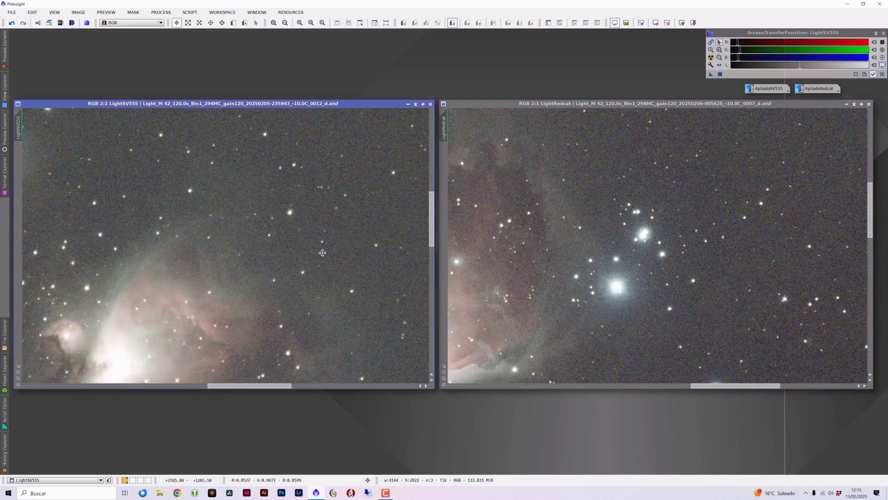
key("alt+p")
left_click_drag(329, 239, 61, 350)
Zoom LightRedcat to 2:1 and drag it onto a matching star field
left_click(638, 202)
key("minus")
key("minus")
key("alt+r")
key("alt+p")
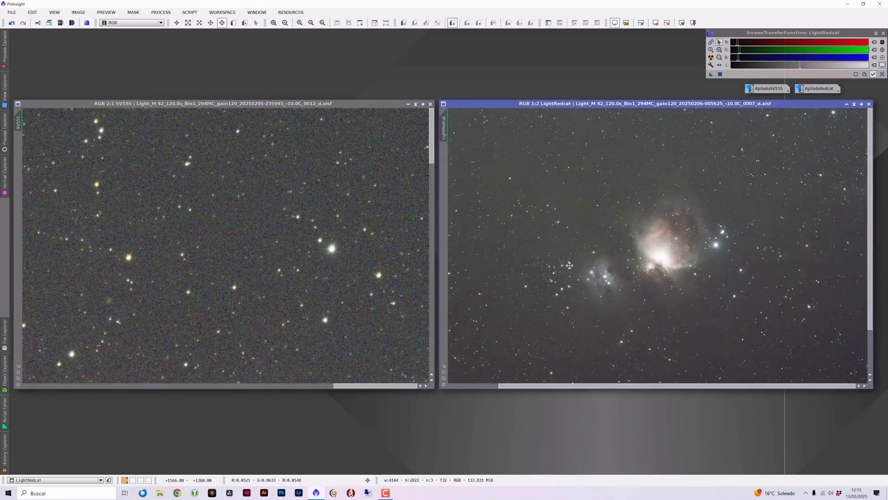
key("alt+r")
key("plus")
key("plus")
key("alt+p")
left_click_drag(680, 216, 518, 359)
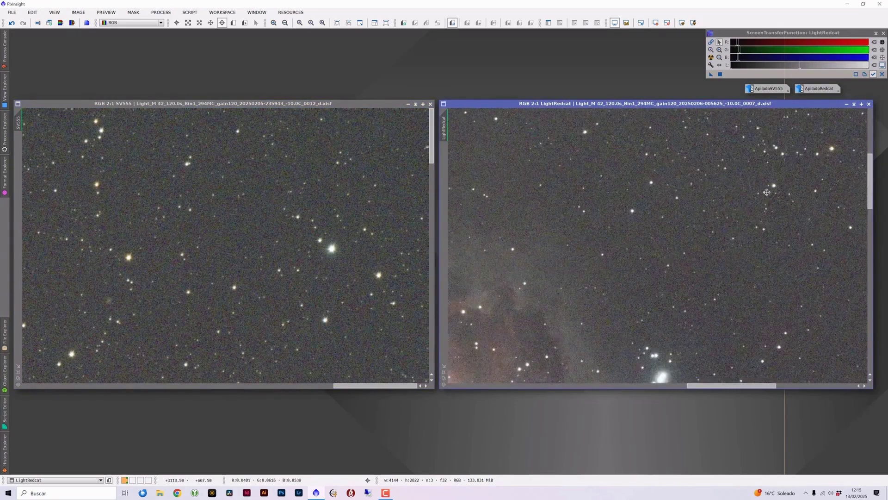
left_click_drag(786, 167, 515, 360)
key("alt+r")
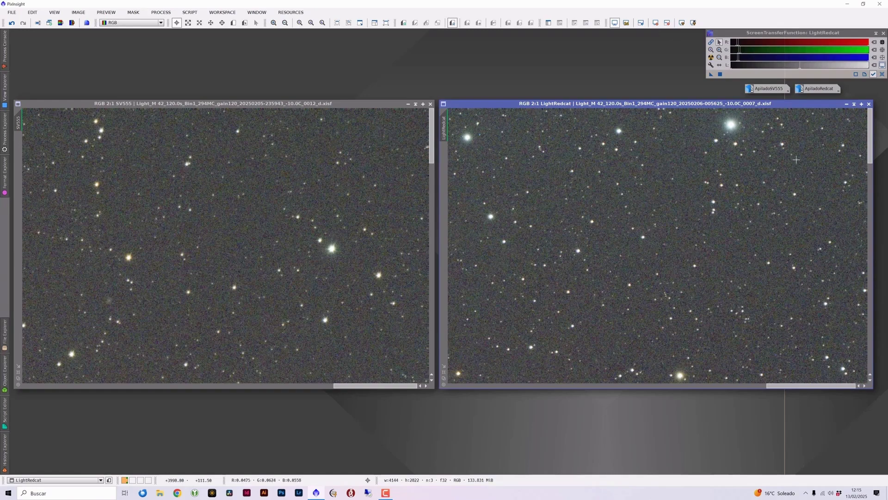
Scroll both light frames to their corners and magnify the RedCat corner stars up to 5:1
left_click_drag(870, 126, 870, 333)
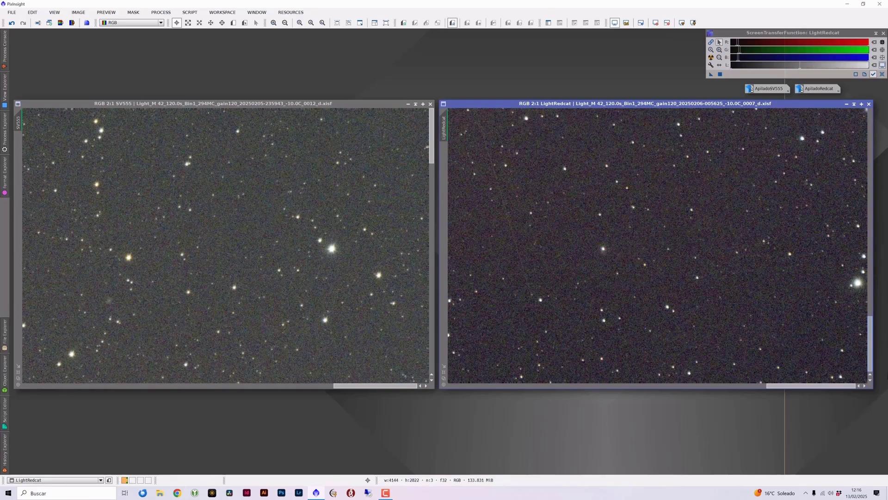
left_click_drag(432, 138, 435, 365)
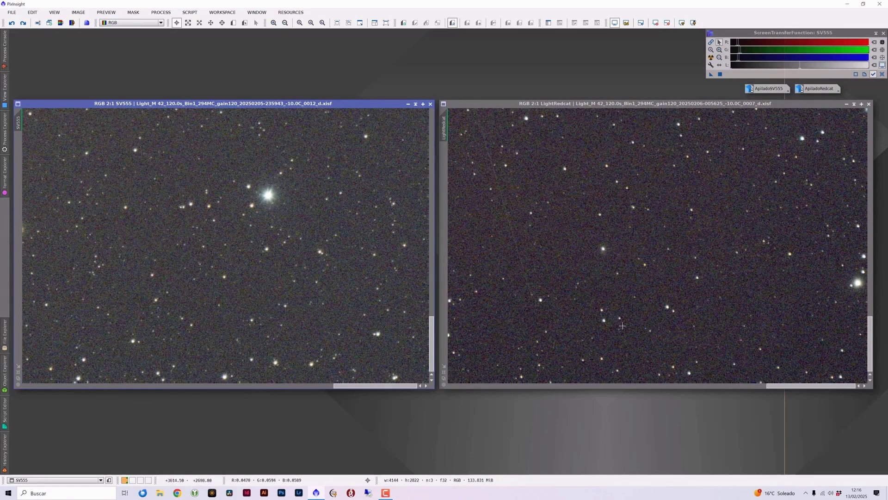
left_click(598, 329)
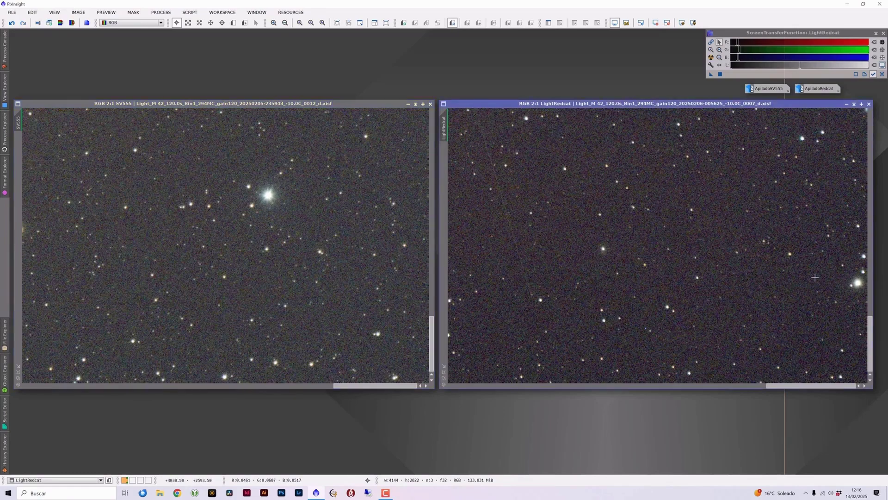
scroll(815, 278, "up", 1)
scroll(814, 277, "up", 1)
scroll(661, 239, "up", 1)
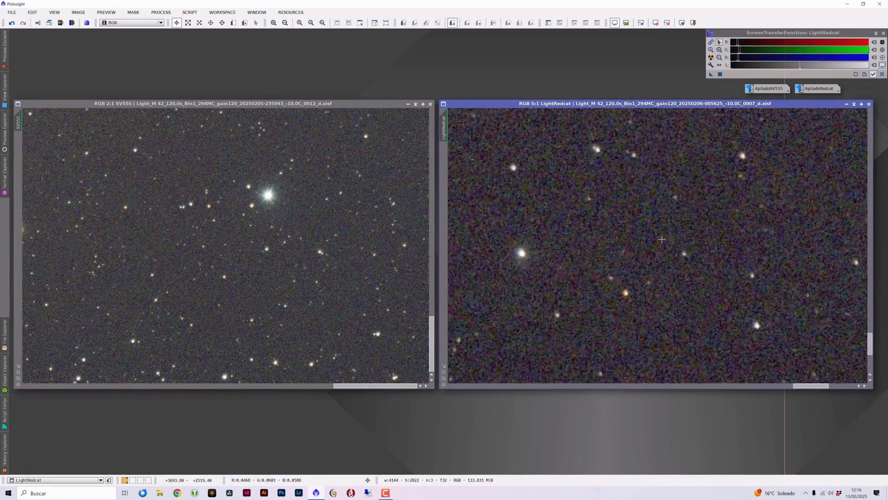
left_click_drag(650, 244, 740, 162)
scroll(535, 333, "down", 2)
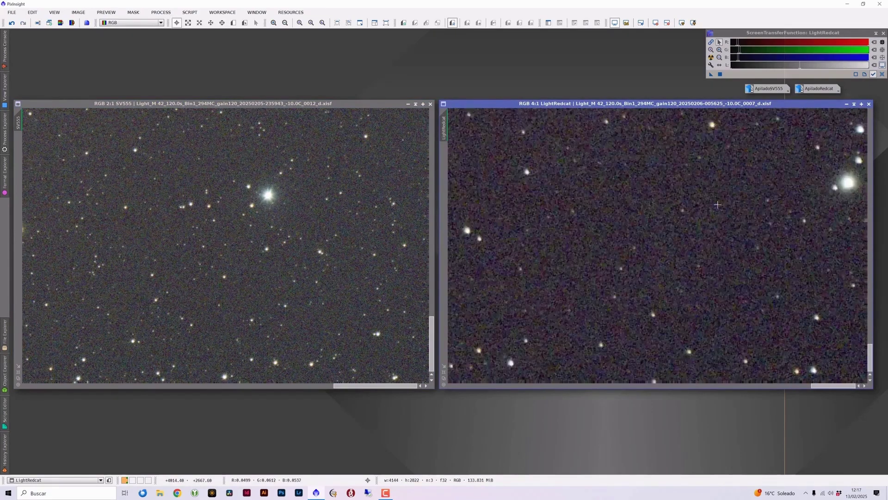
Scroll both frames to the other corners, then show the whole RedCat frame at 1:3
left_click_drag(375, 385, 64, 386)
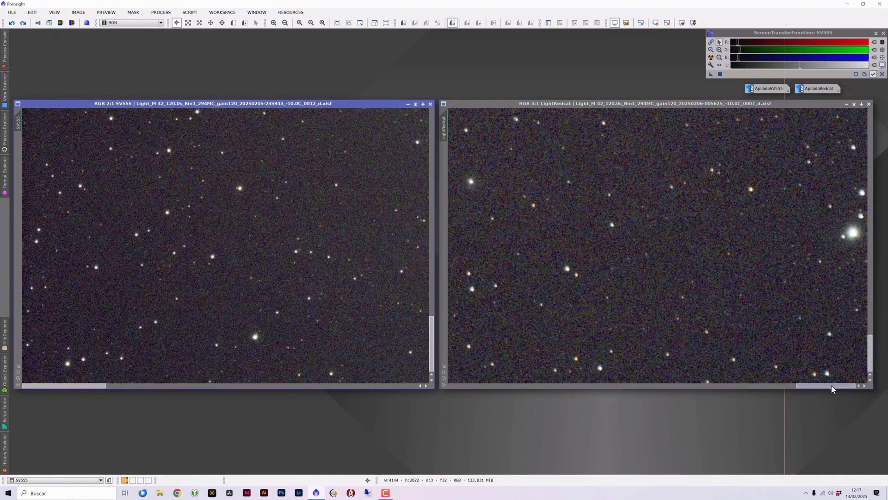
left_click_drag(831, 389, 483, 388)
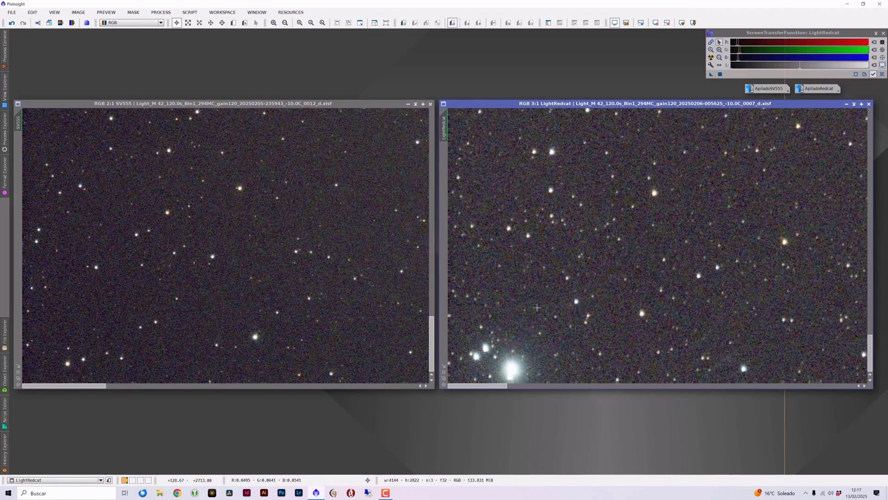
left_click_drag(431, 342, 433, 137)
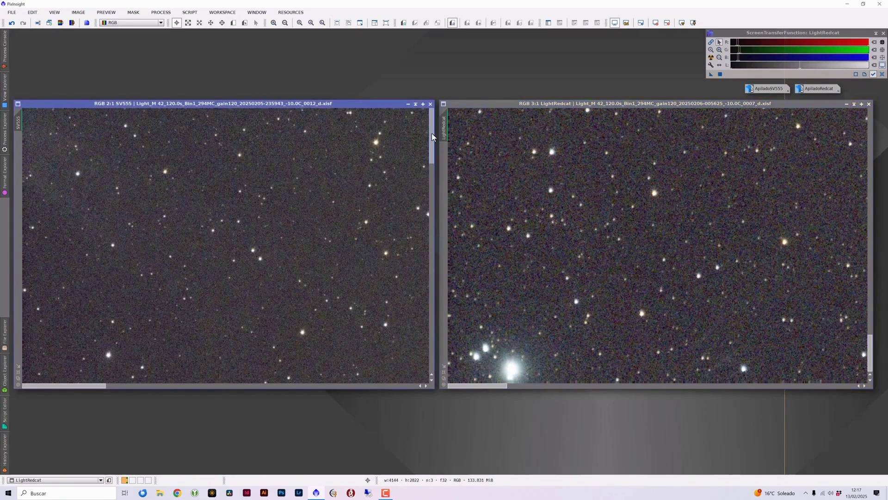
left_click_drag(871, 354, 881, 106)
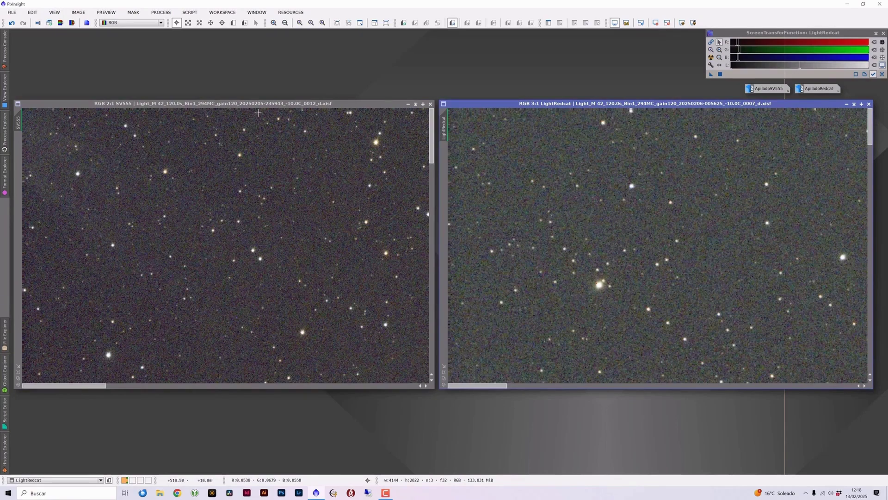
key("ctrl+shift+z")
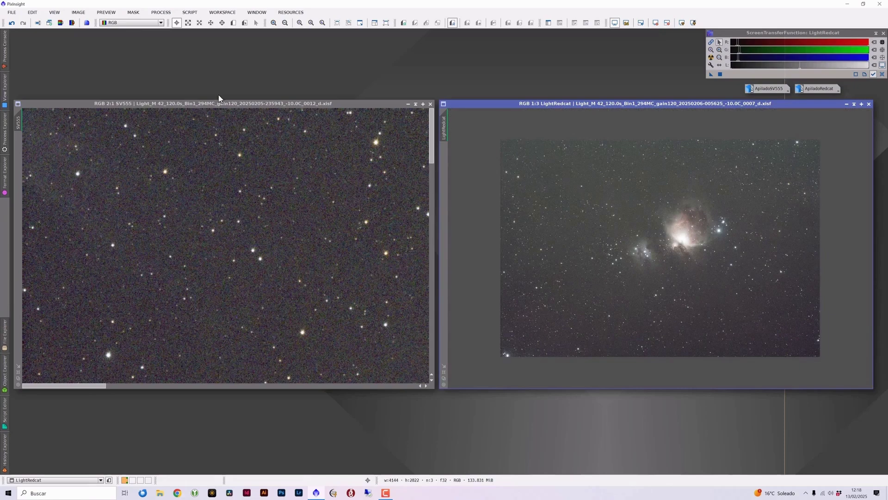
Zoom LightSV555 out to 1:3 so its entire Orion Nebula field is visible
left_click(224, 104)
key("ctrl+shift+z")
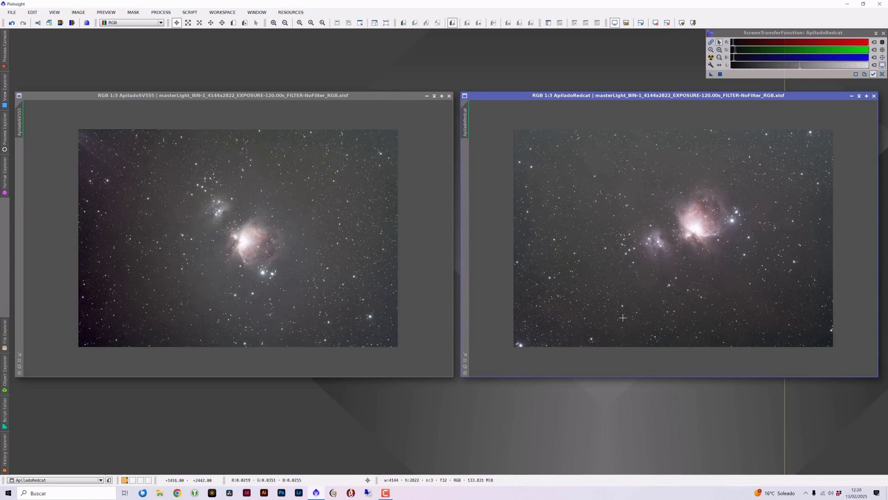
Set both stacked masters, ApiladoSV555 and ApiladoRedcat, to 1:1
left_click(329, 99)
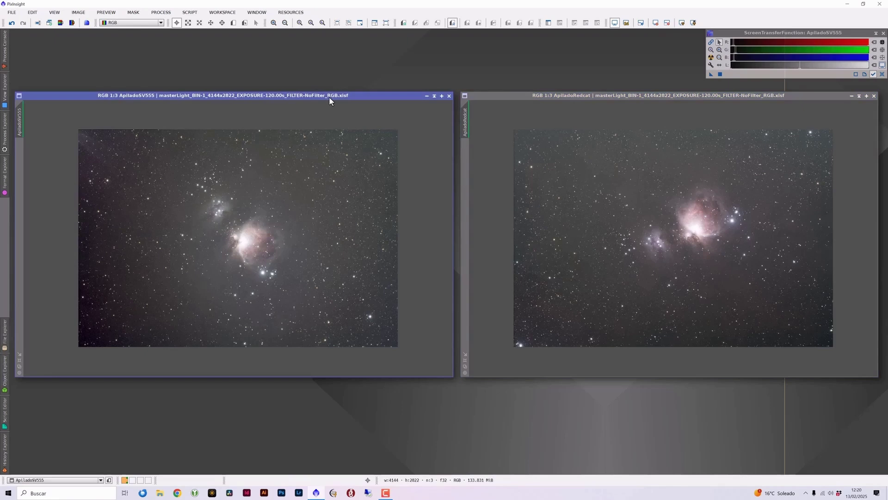
key("ctrl+1")
left_click(709, 285)
key("ctrl+1")
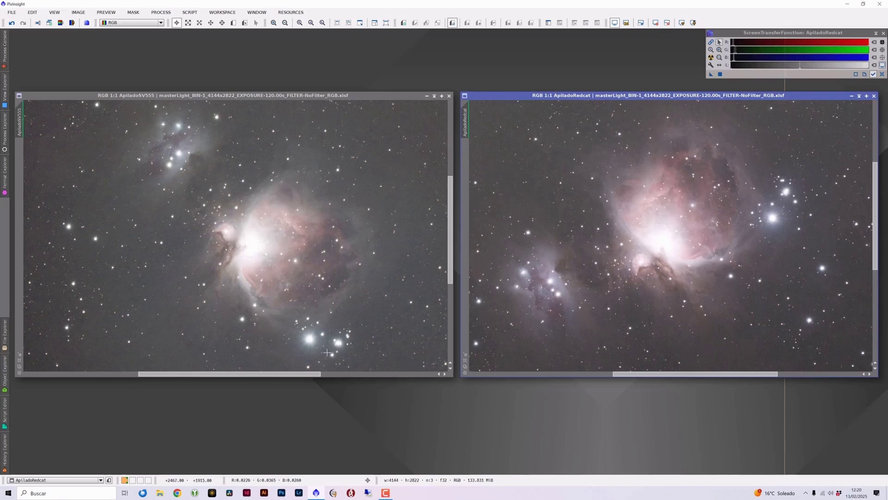
Zoom ApiladoRedcat to 2:1 and pan it onto a group of bright stars
scroll(588, 321, "up", 1)
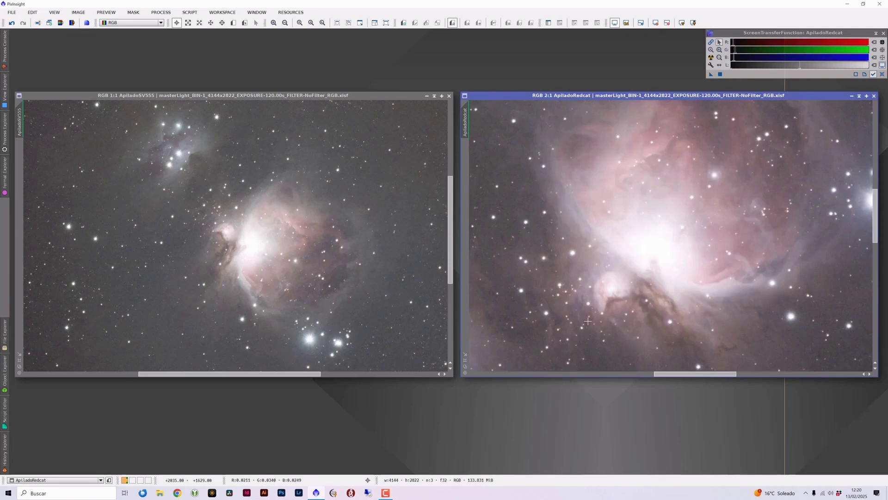
left_click_drag(588, 321, 609, 301)
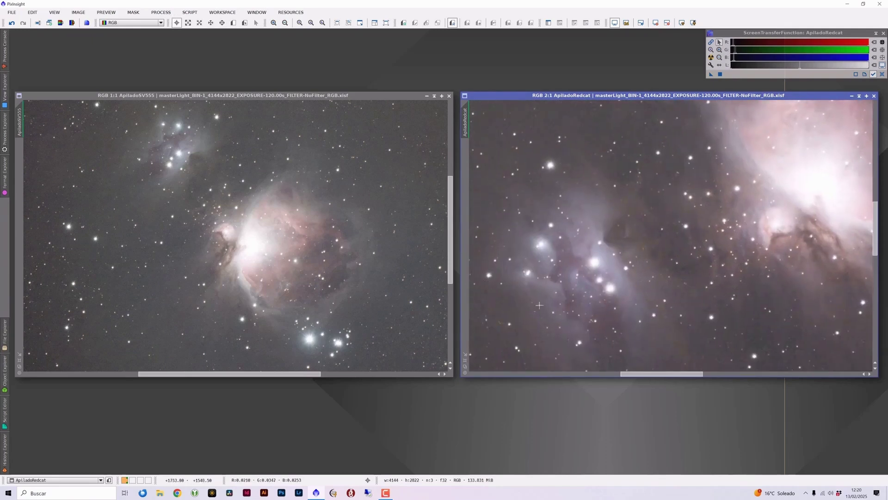
left_click_drag(597, 206, 564, 220)
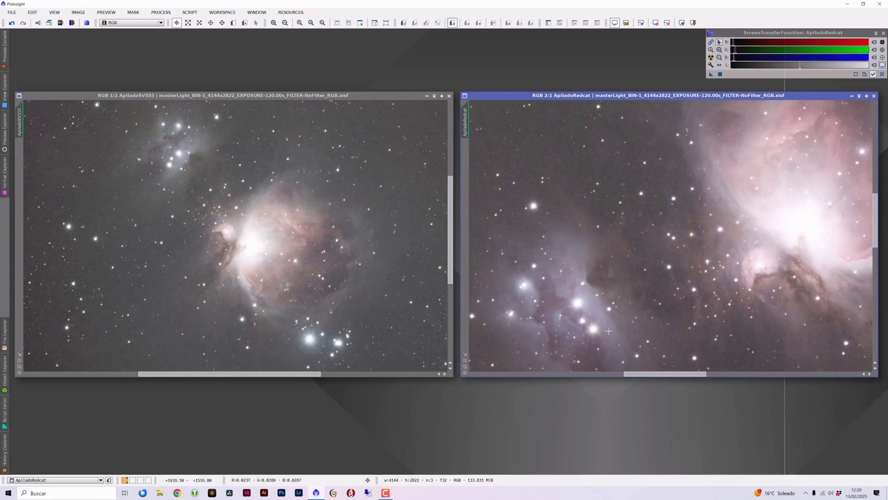
left_click_drag(595, 331, 686, 298)
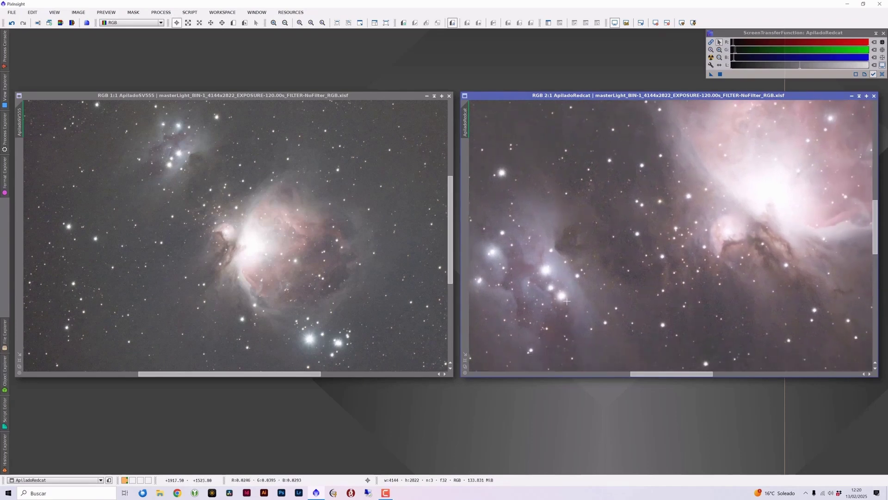
left_click_drag(566, 302, 484, 295)
left_click_drag(786, 139, 593, 343)
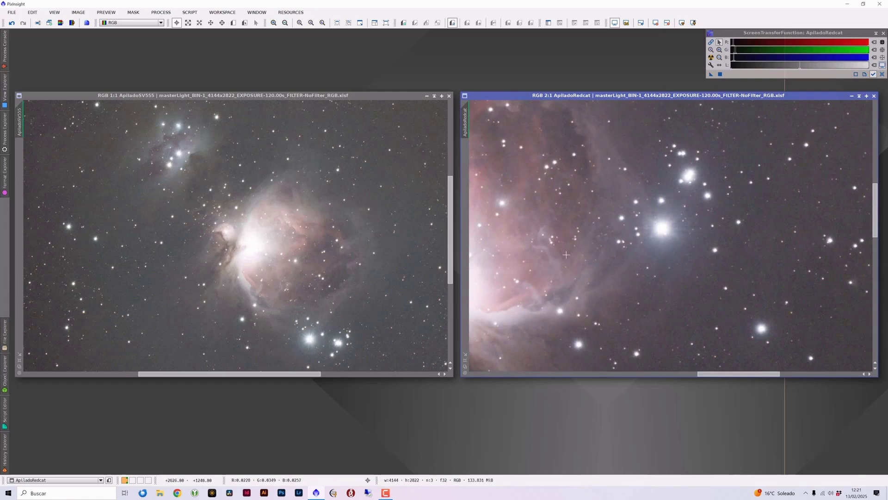
Magnify ApiladoSV555 to 2:1 and shift it to the star field left of the core
left_click(370, 94)
key("ctrl+plus")
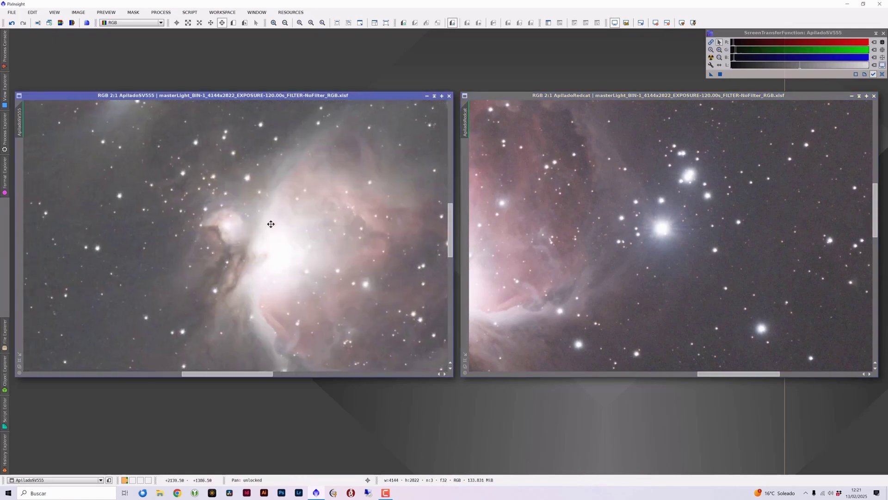
left_click(272, 222)
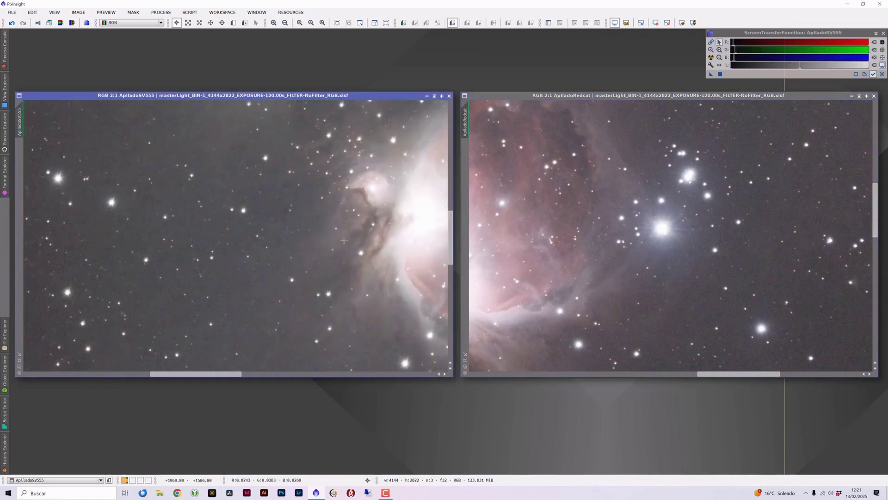
Pan ApiladoRedcat and ApiladoSV555 onto the bright nebula core and its dark dust lanes
left_click_drag(526, 276, 743, 186)
left_click_drag(349, 250, 203, 252)
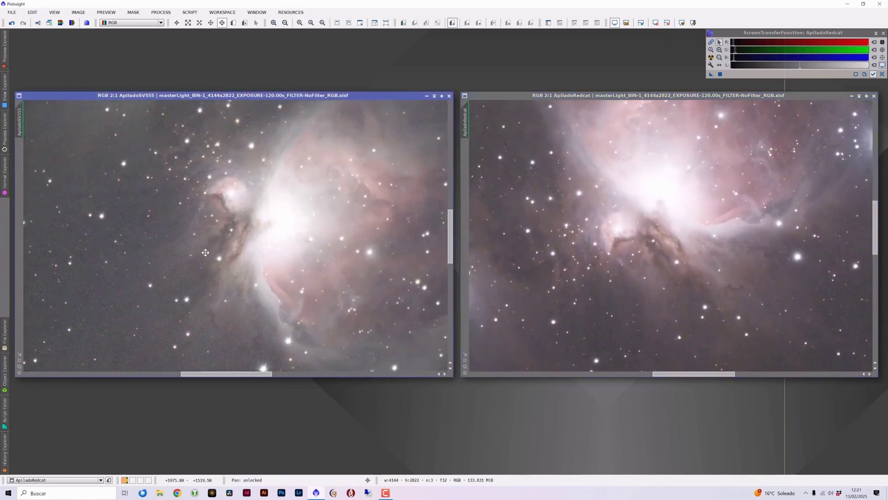
key("alt+r")
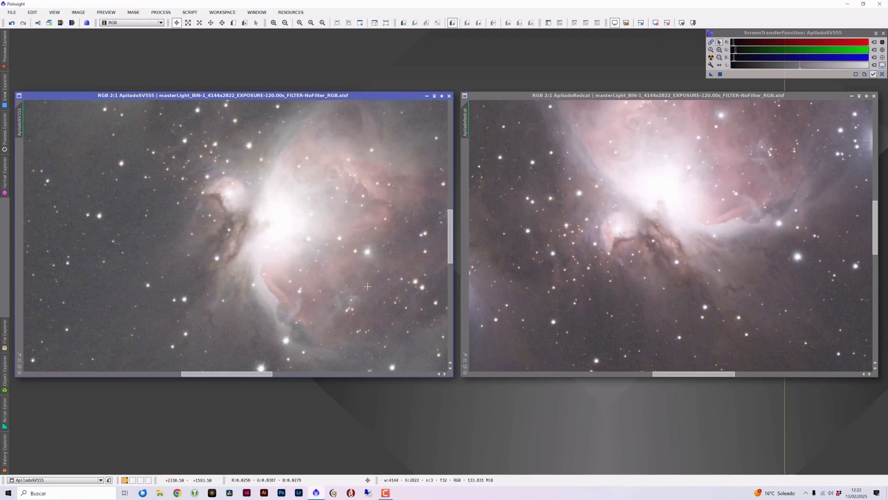
Zoom both stacks out to 1:1 and reframe each around the full nebula and bluish nebulosity
left_click(609, 97)
key("ctrl+minus")
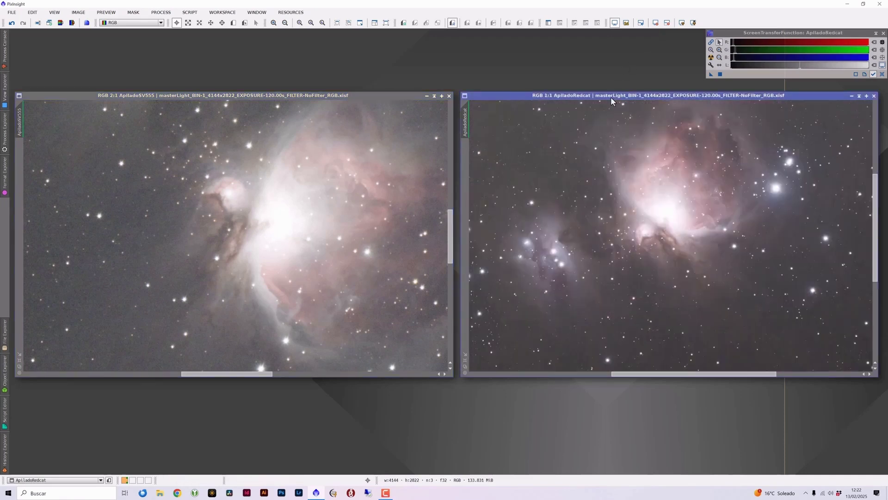
left_click(394, 96)
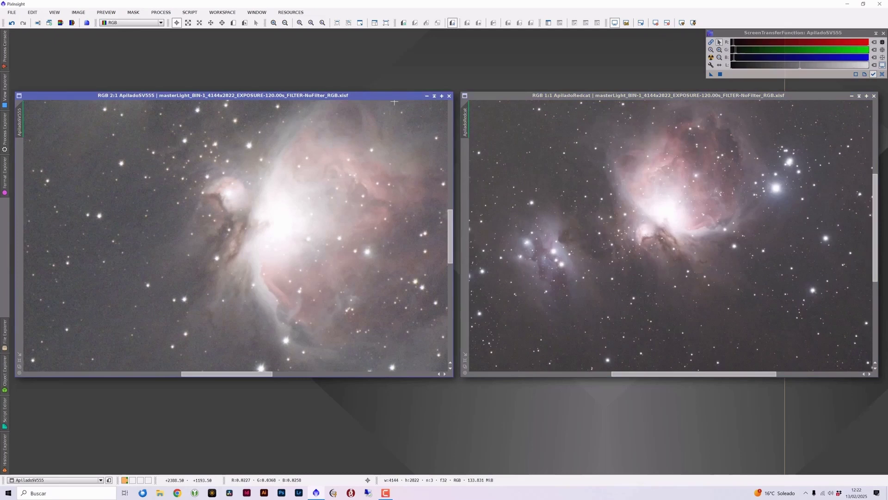
key("ctrl+minus")
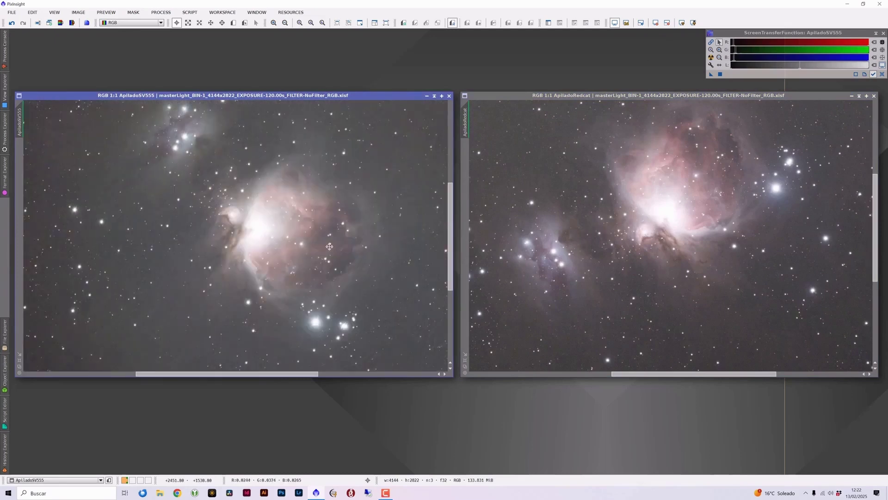
left_click_drag(329, 246, 315, 272)
key("alt+r")
left_click_drag(681, 237, 690, 255)
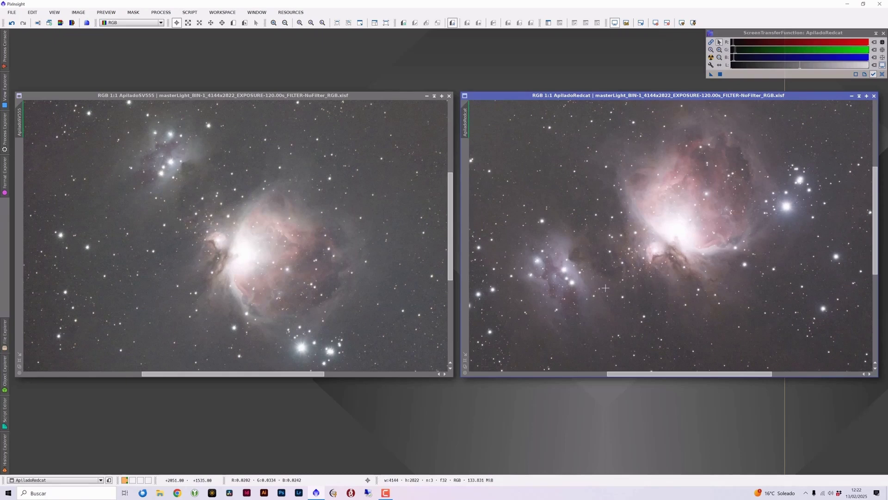
Zoom both stacks to 2:1 on the bright star group below the nebula
left_click_drag(327, 324, 261, 245)
scroll(305, 236, "up", 1)
left_click(759, 264)
scroll(759, 263, "up", 1)
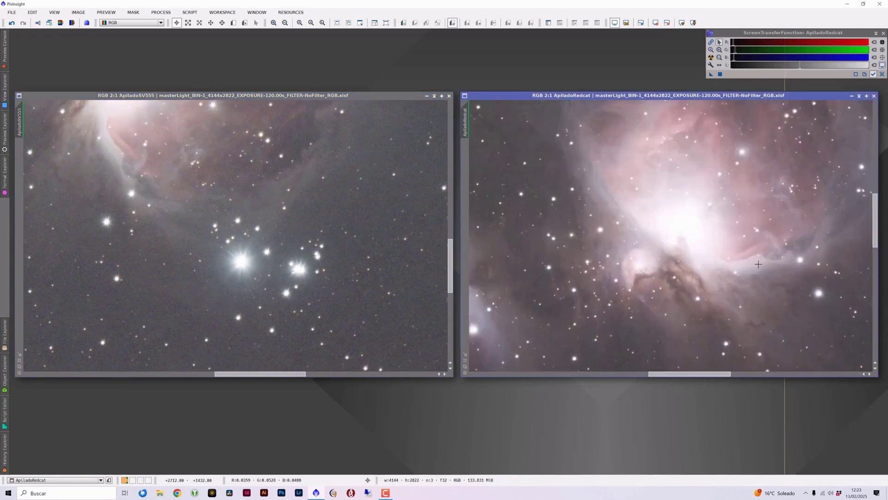
key("space")
left_click_drag(759, 264, 697, 304)
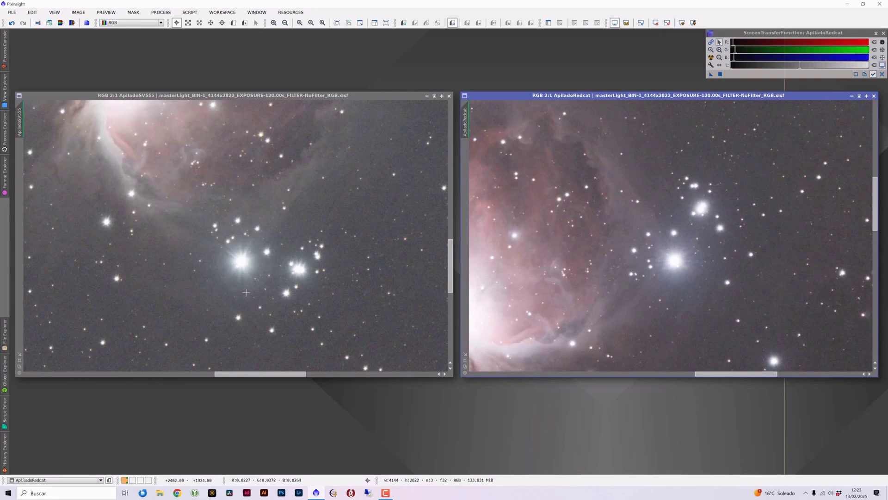
Return ApiladoRedcat and ApiladoSV555 to 1:1
key("ctrl+minus")
left_click(256, 95)
key("ctrl+minus")
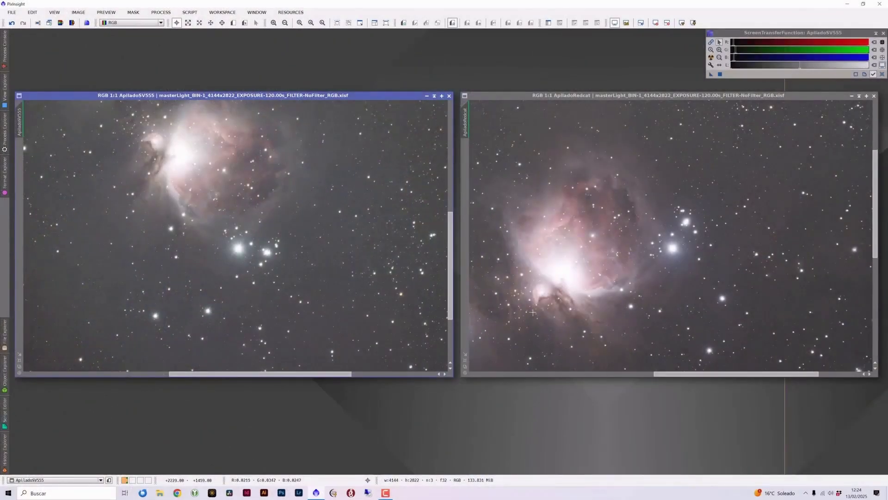
Zoom ApiladoSV555 to 2:1 beside the star group and pan ApiladoRedcat to the stars above M42
left_click_drag(532, 312, 600, 174)
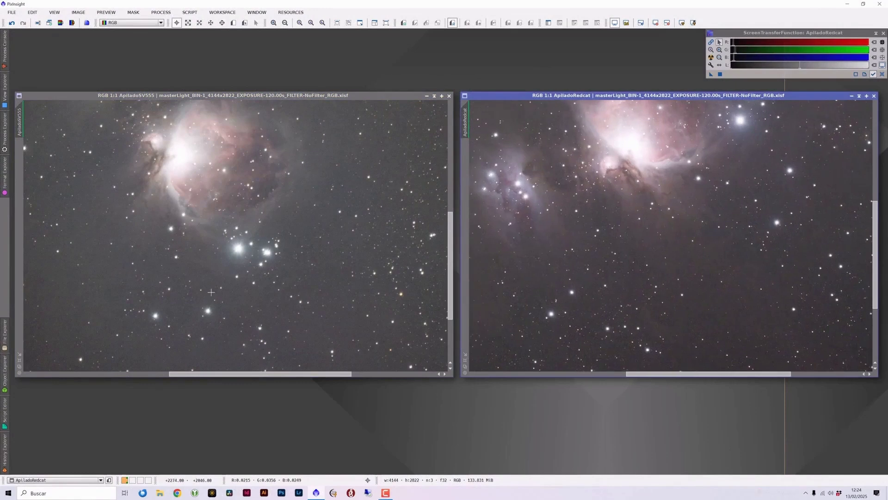
left_click(275, 95)
scroll(426, 305, "up", 1)
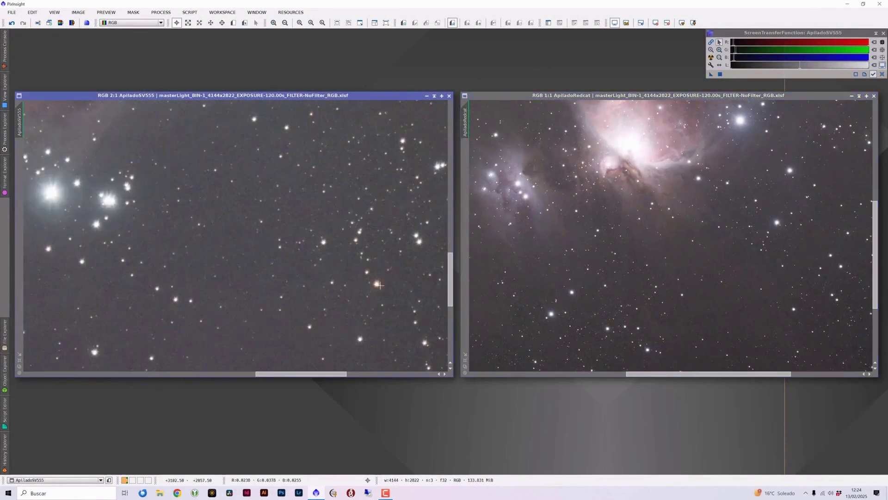
left_click_drag(836, 154, 666, 315)
left_click_drag(714, 265, 679, 277)
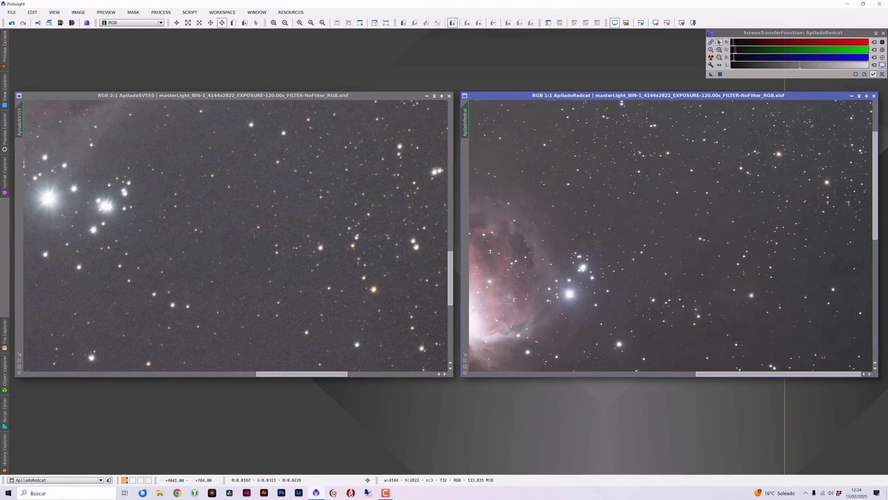
key("alt+r")
key("alt+p")
mouse_move(634, 296)
left_mouse_down()
mouse_move(692, 228)
mouse_move(634, 291)
left_mouse_up()
key("alt+r")
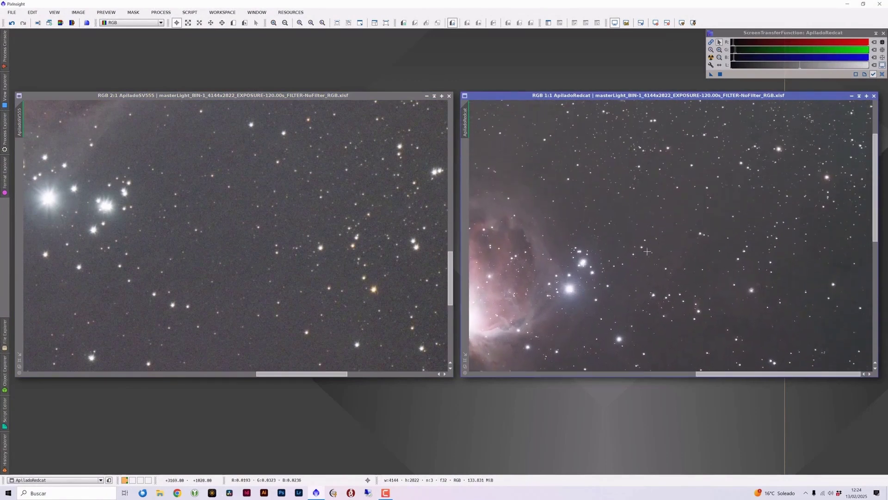
scroll(671, 208, "down", 1)
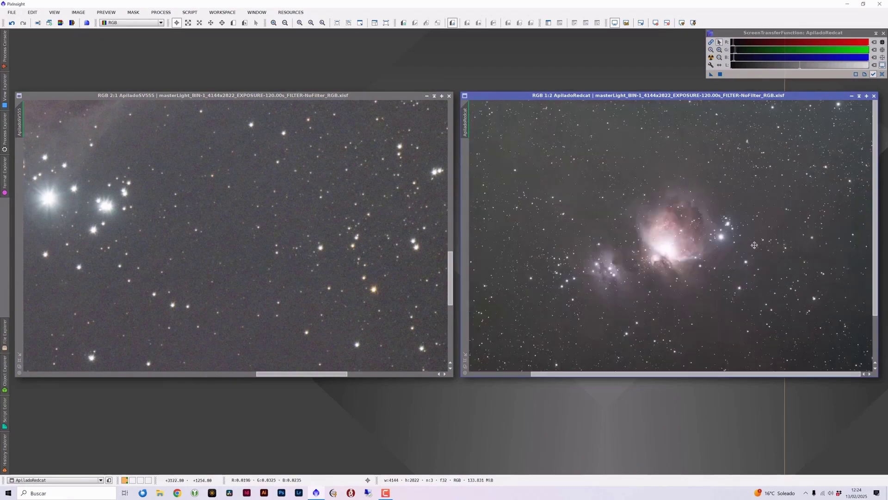
scroll(724, 314, "up", 1)
Zoom ApiladoRedcat to 2:1 and frame the top-left corner star fields of both stacks
key("alt+p")
scroll(578, 324, "up", 1)
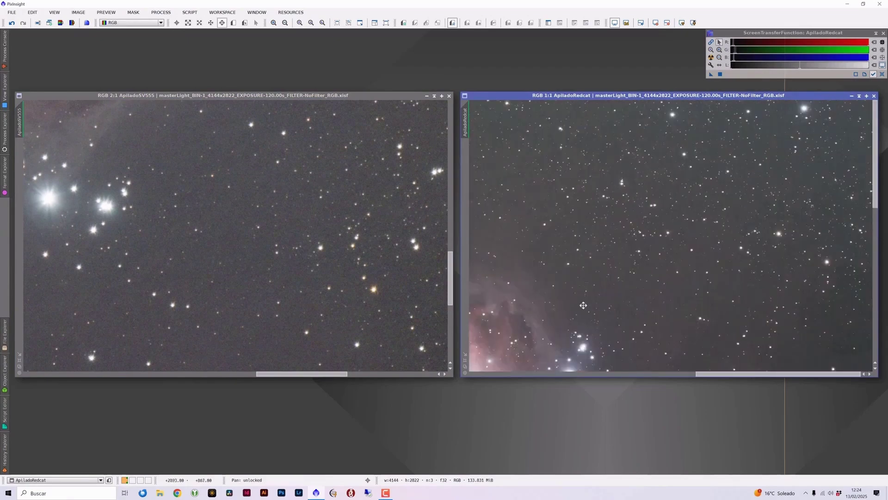
left_click_drag(583, 306, 467, 371)
key("alt+r")
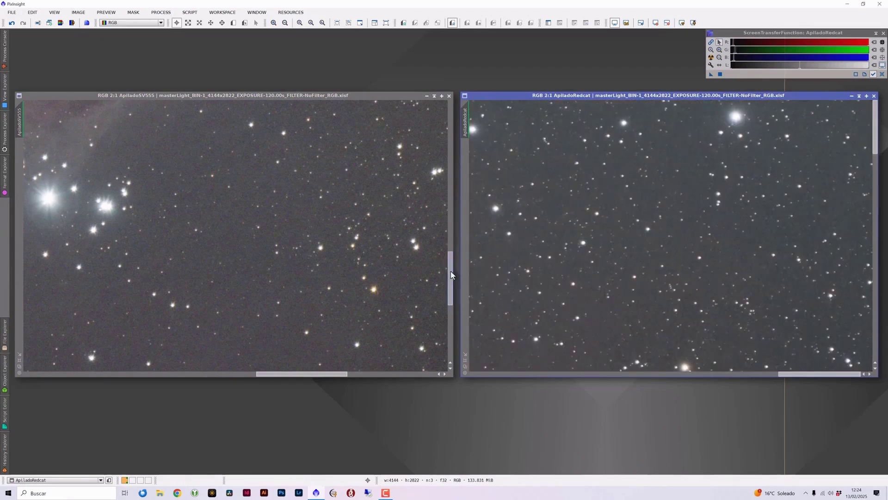
left_click_drag(450, 266, 450, 115)
left_click_drag(287, 374, 448, 374)
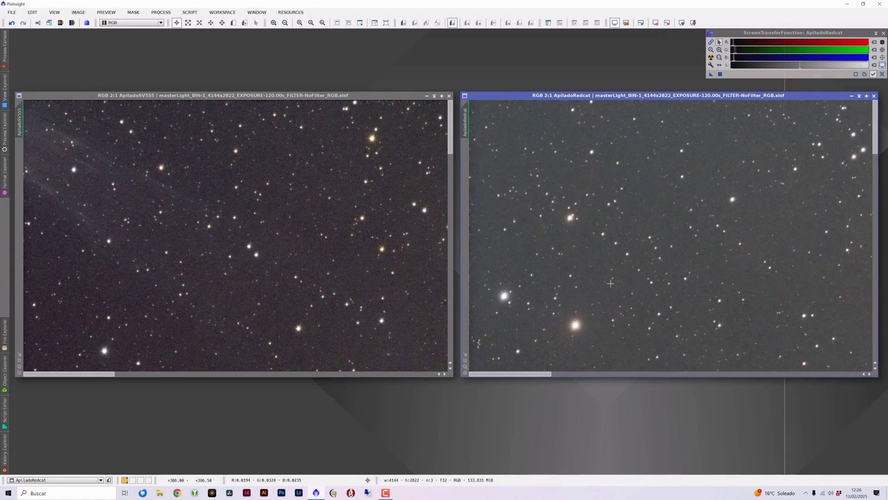
Zoom ApiladoSV555 and ApiladoRedcat out to 1:3 to show their whole frames
left_click(414, 101)
scroll(414, 101, "down", 3)
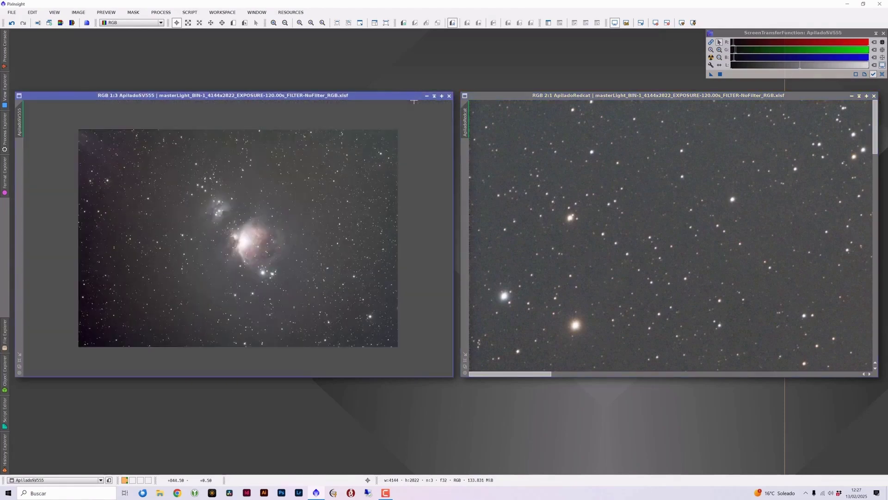
left_click(498, 96)
scroll(497, 98, "down", 3)
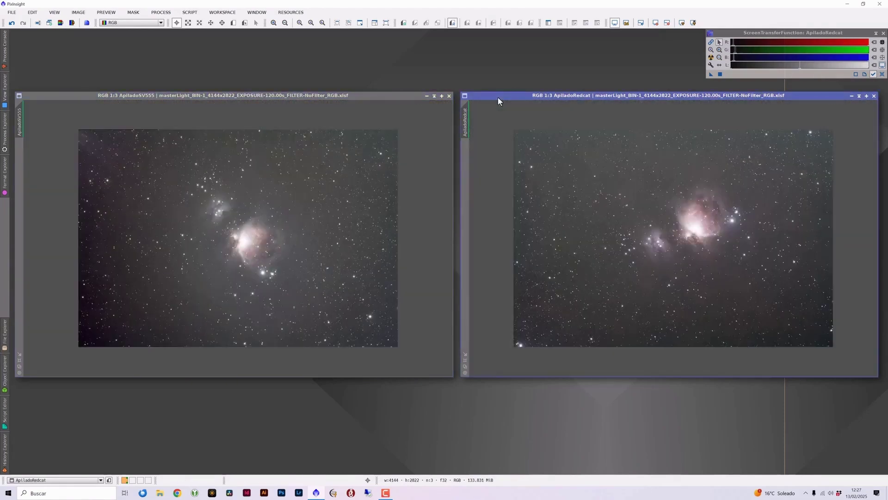